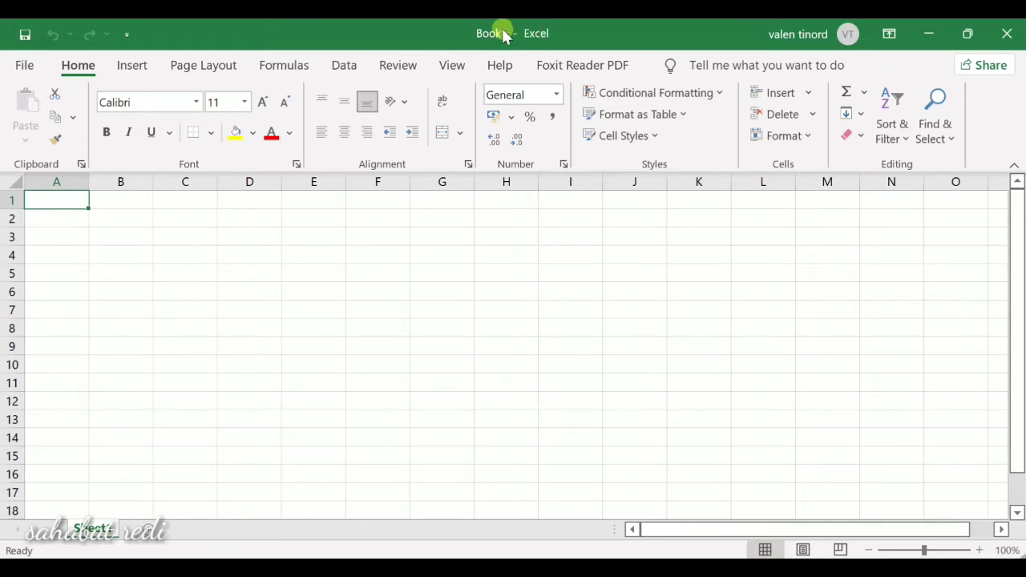
# Add the Open command to the Quick Access Toolbar and remove it again
pyautogui.click(126, 35)
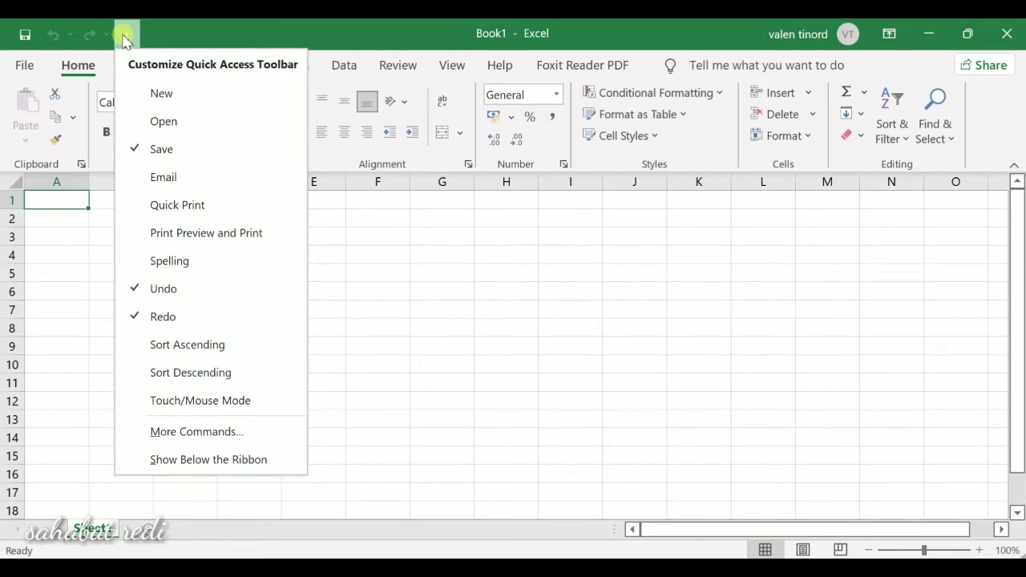
pyautogui.click(143, 122)
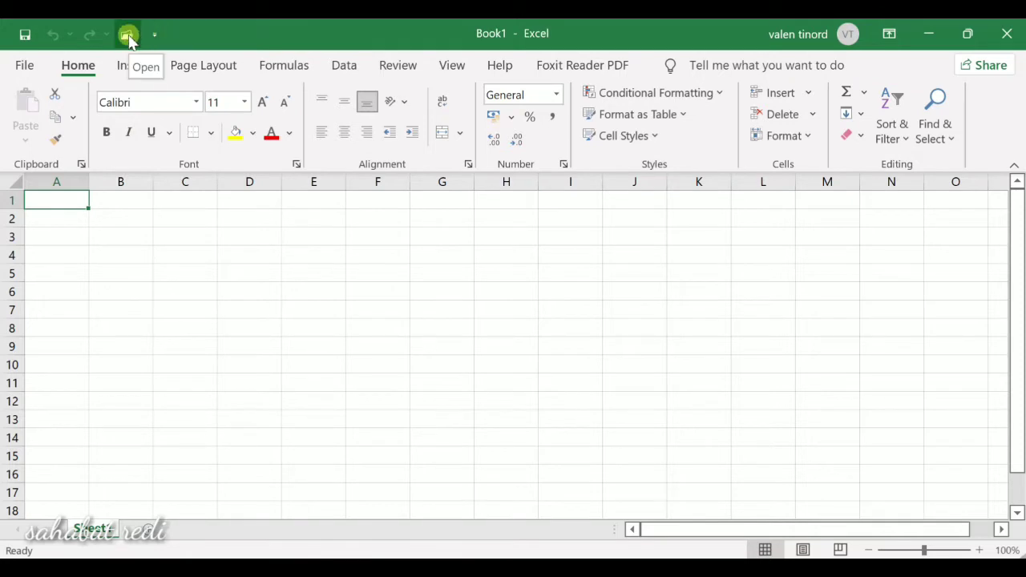
pyautogui.click(154, 35)
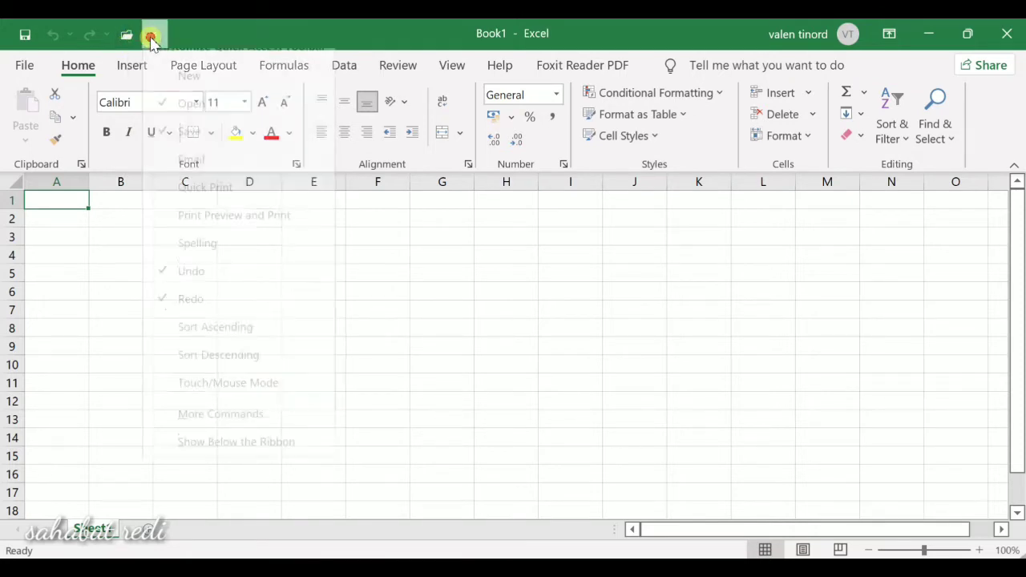
pyautogui.click(165, 121)
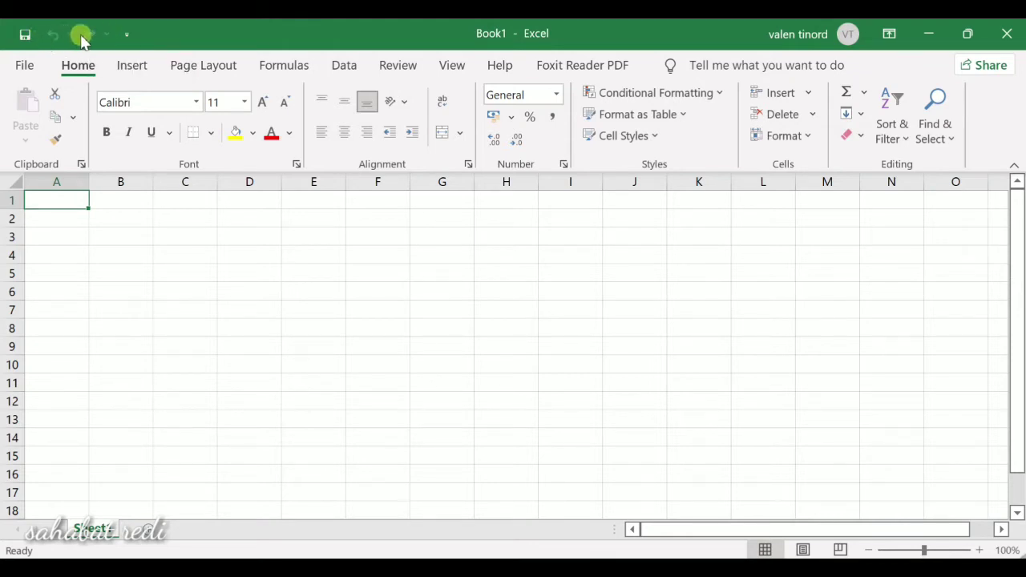
pyautogui.click(127, 35)
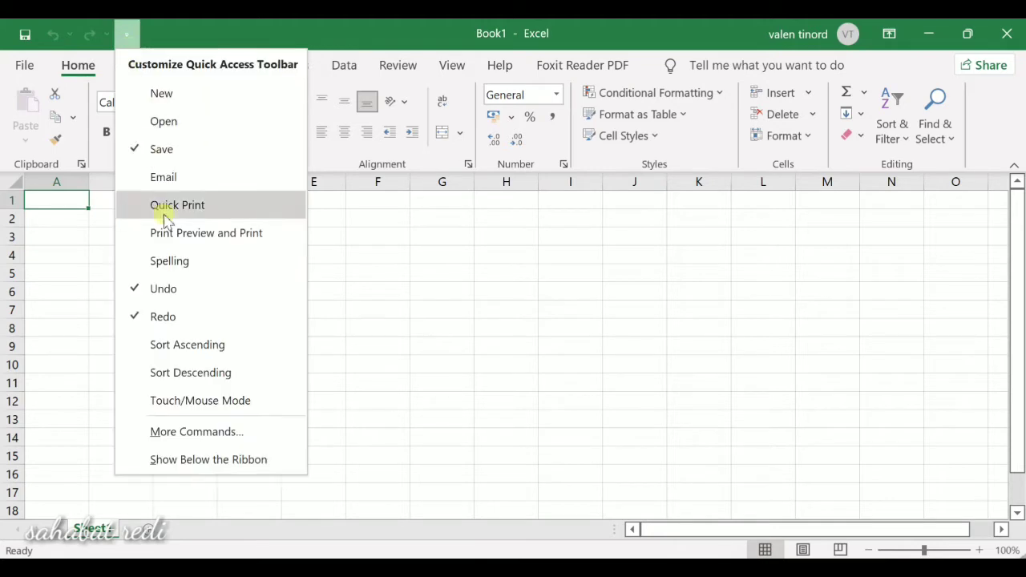
pyautogui.click(130, 38)
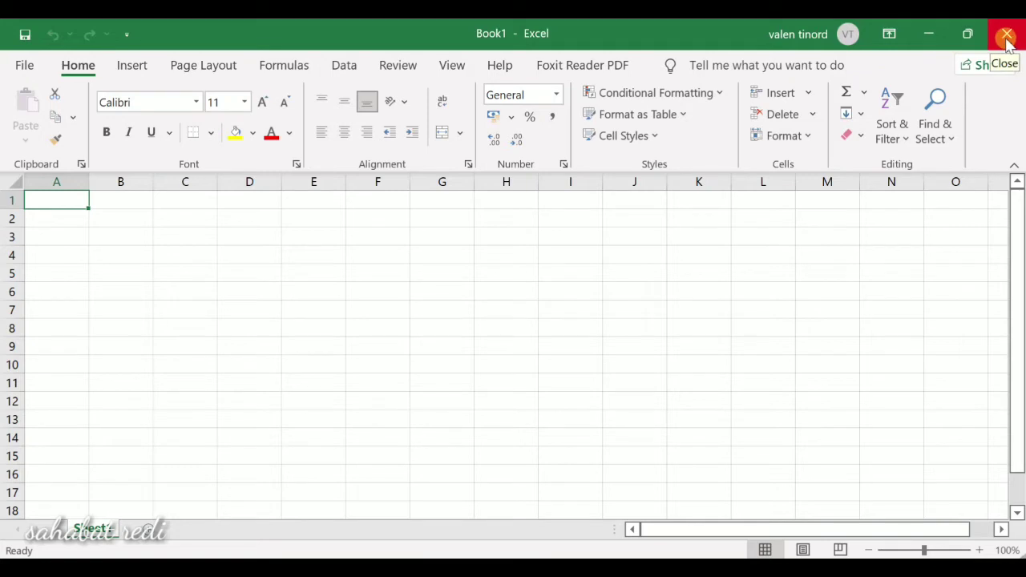
# Try the Auto-hide Ribbon and Show Tabs display options, and restore Show Tabs and Commands
pyautogui.click(890, 34)
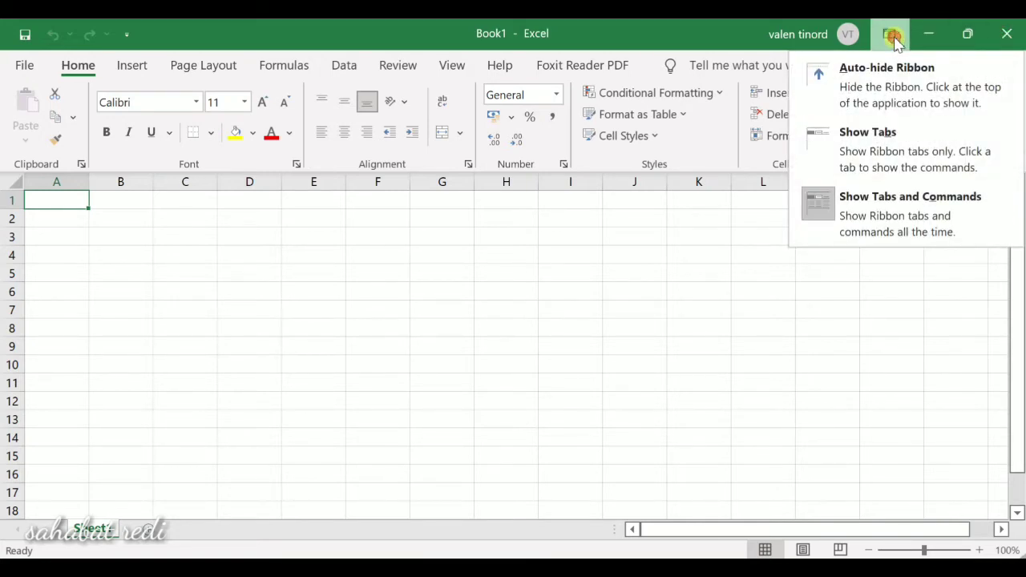
pyautogui.click(875, 80)
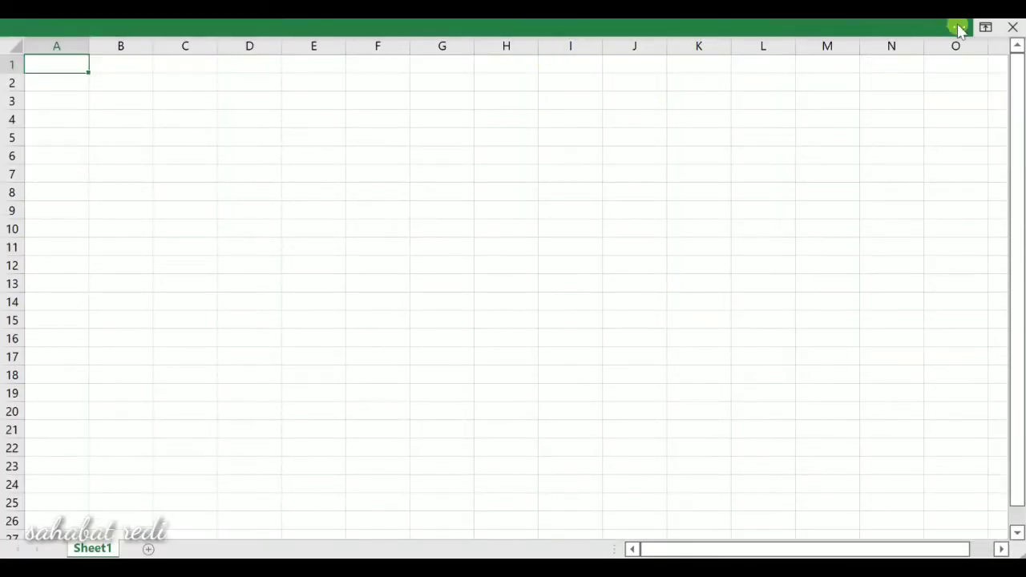
pyautogui.click(985, 27)
pyautogui.click(893, 134)
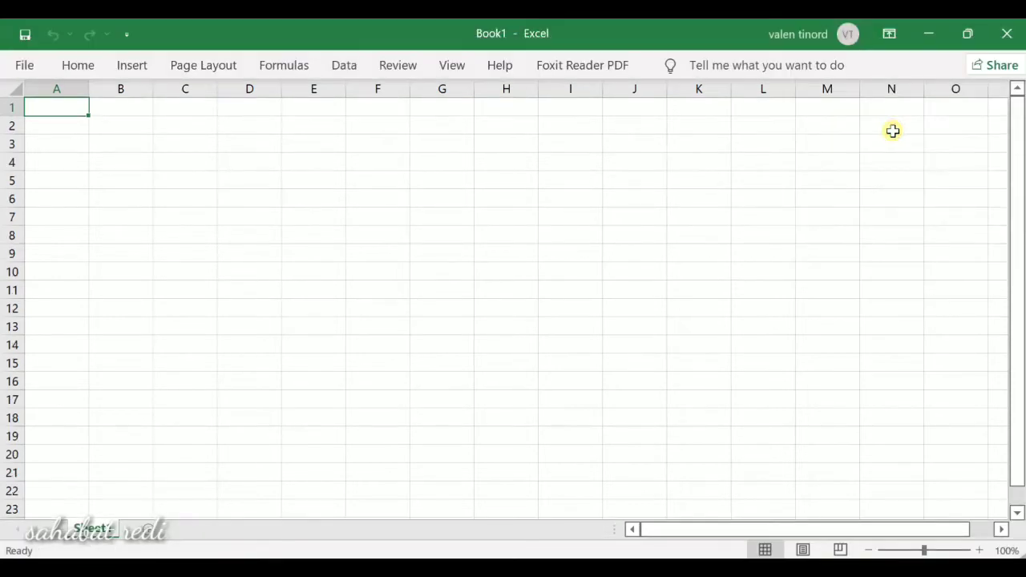
pyautogui.click(892, 35)
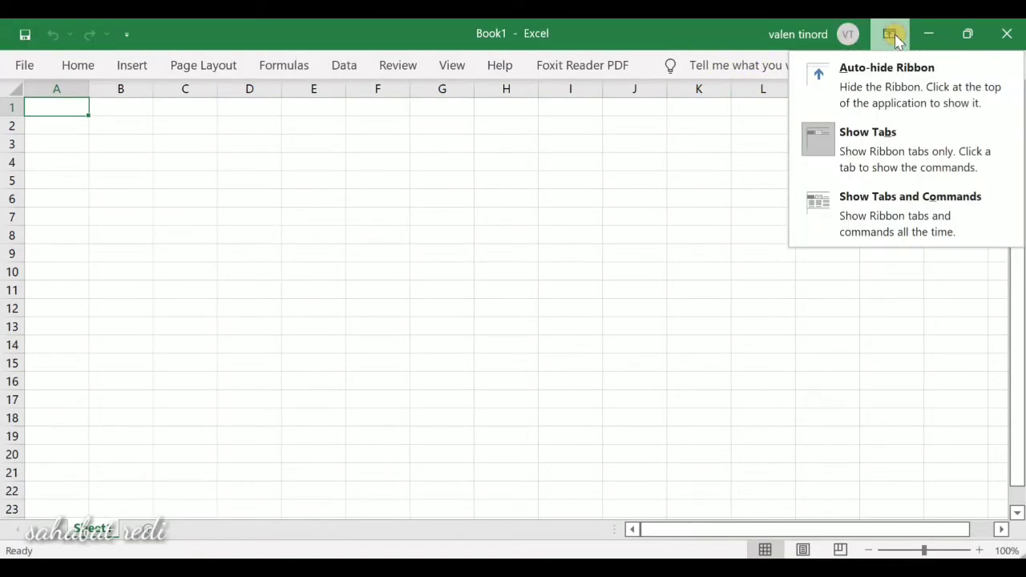
pyautogui.click(893, 205)
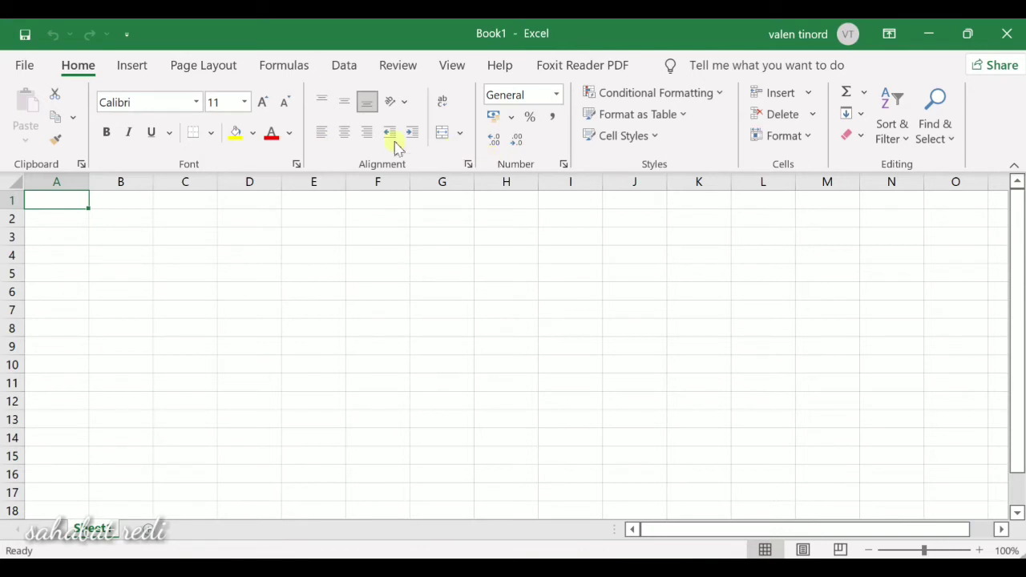
# Examine the Insert commands on the ribbon and return to the Home commands
pyautogui.click(128, 69)
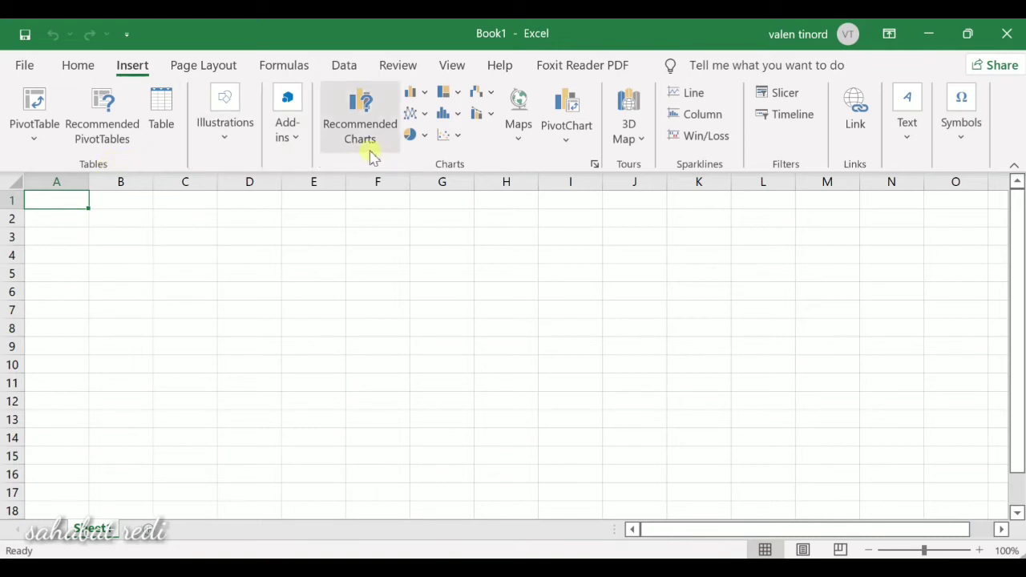
pyautogui.click(79, 65)
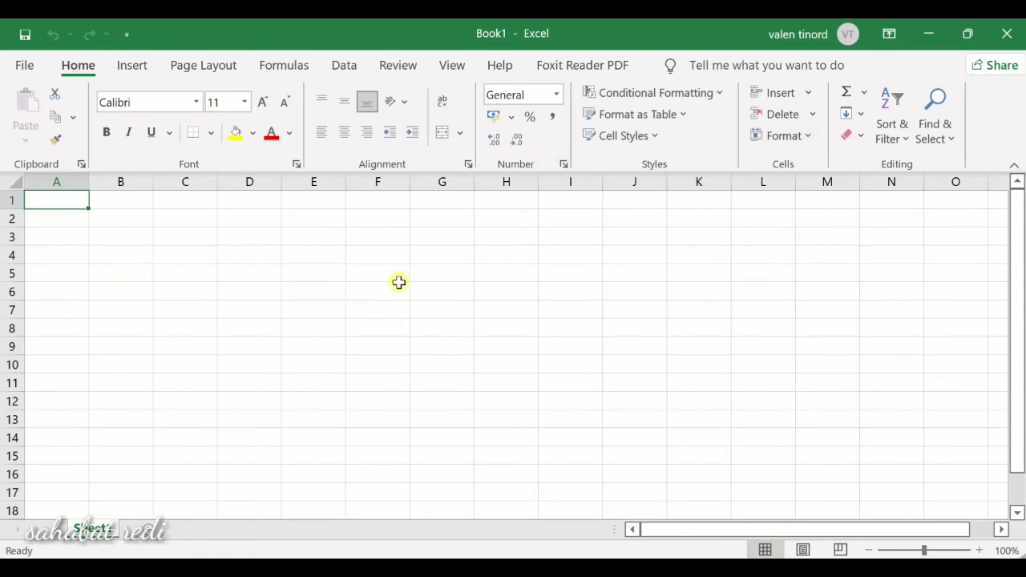
# Select cells D3, B2 and C3 in turn, highlight all of column C, and return to cell C3
pyautogui.click(244, 237)
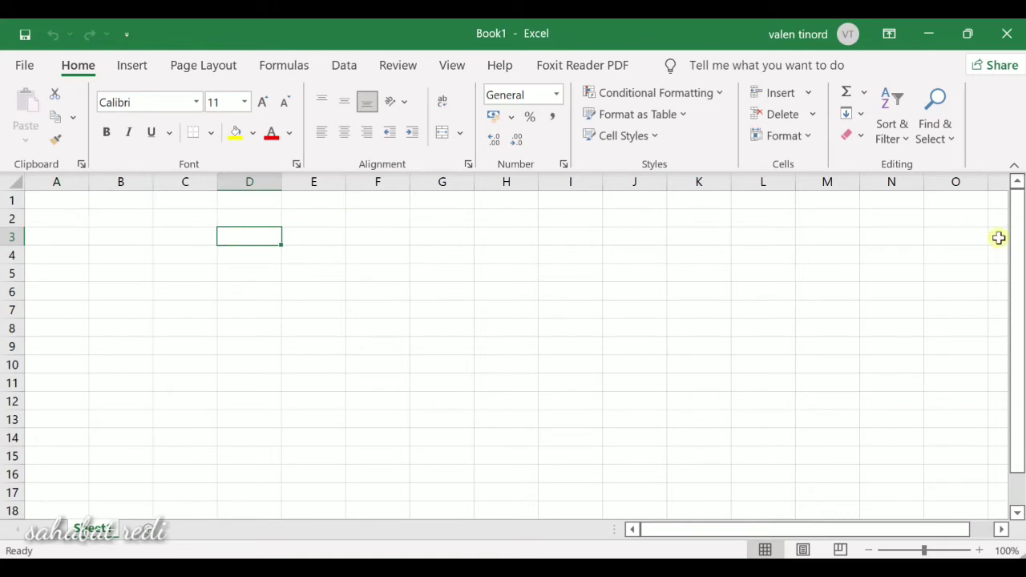
pyautogui.click(122, 217)
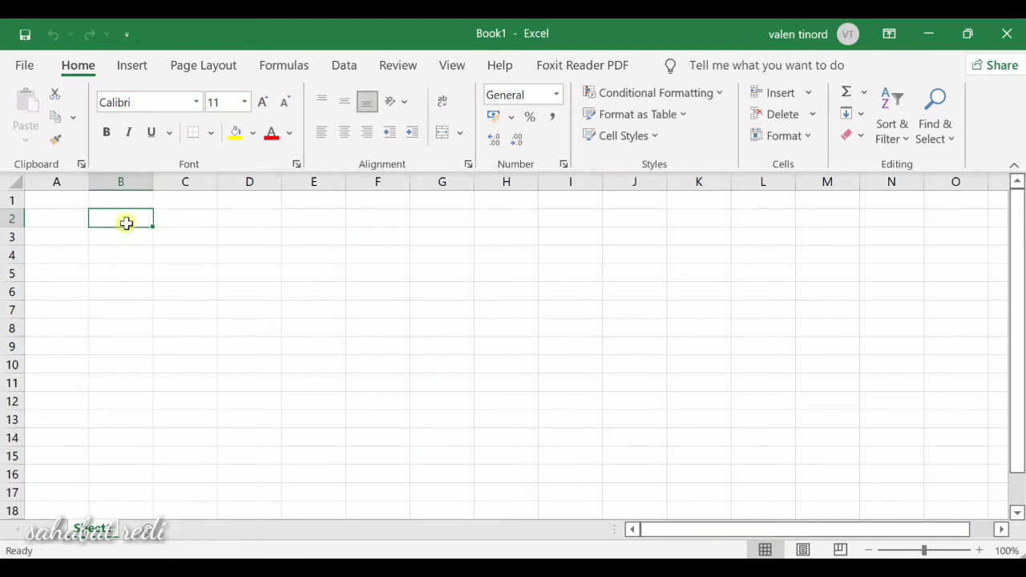
pyautogui.click(186, 237)
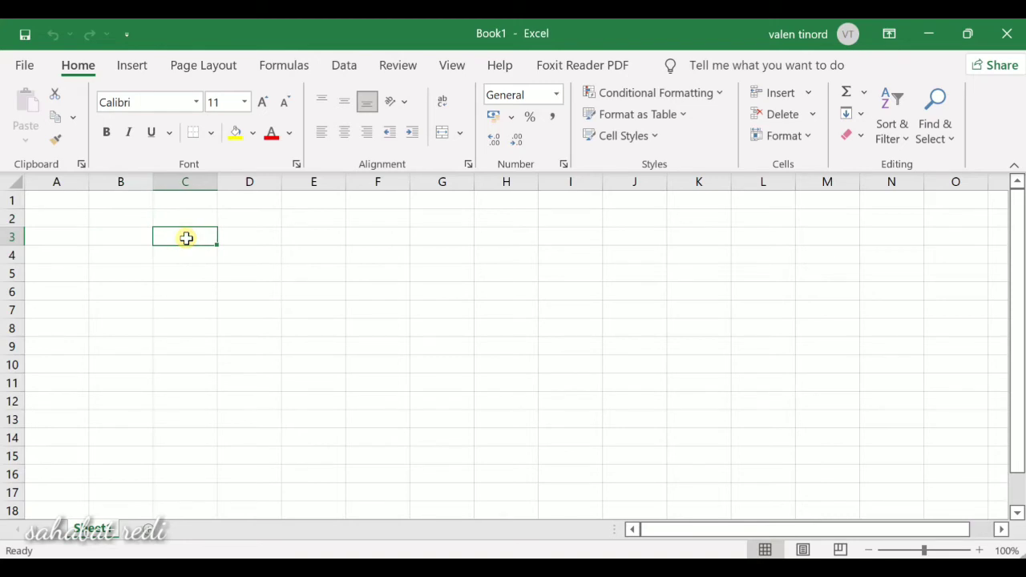
pyautogui.click(175, 185)
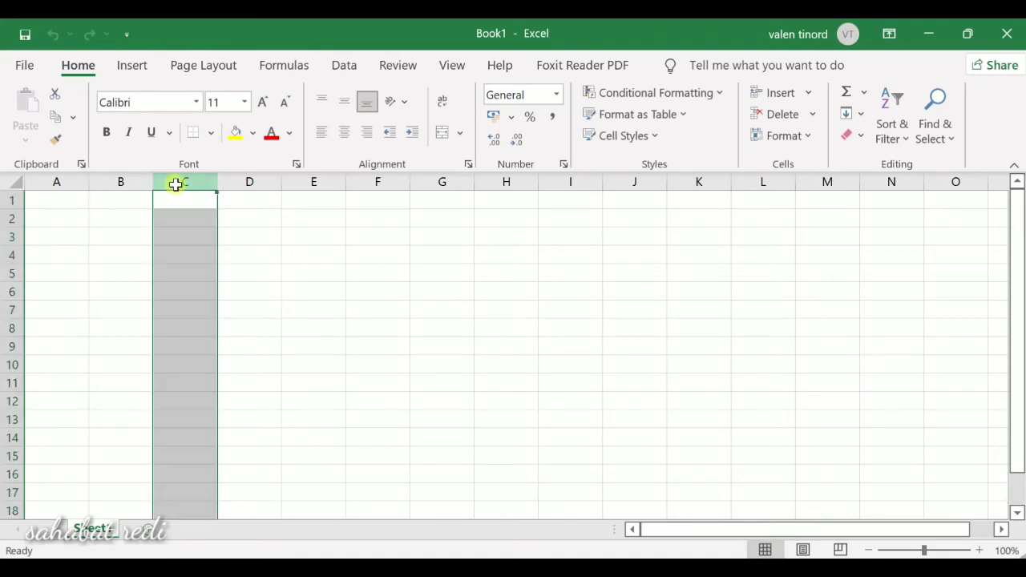
pyautogui.click(186, 235)
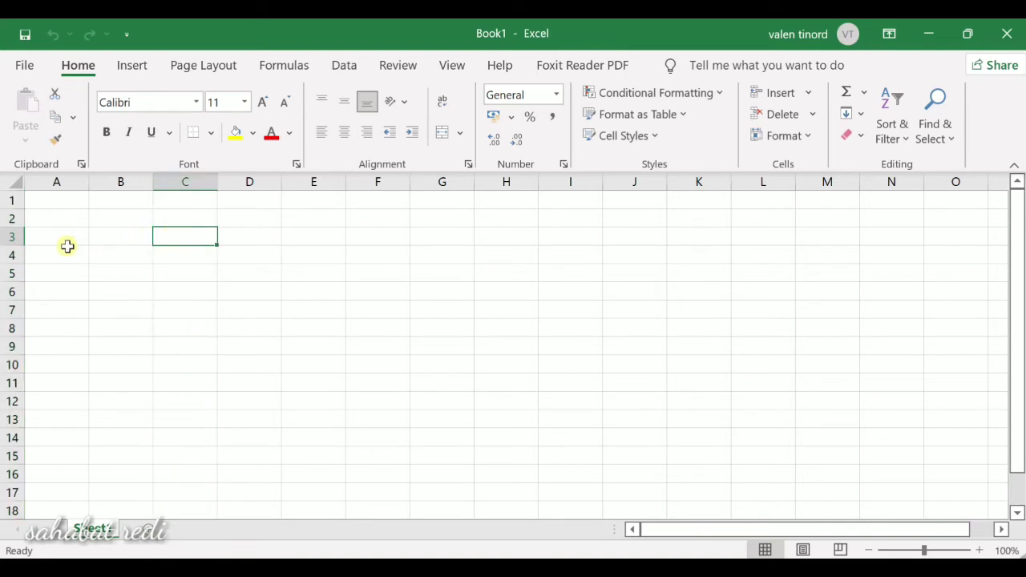
# Select cell D3 and the block of cells C3:D4, finishing on cell D5
pyautogui.click(238, 237)
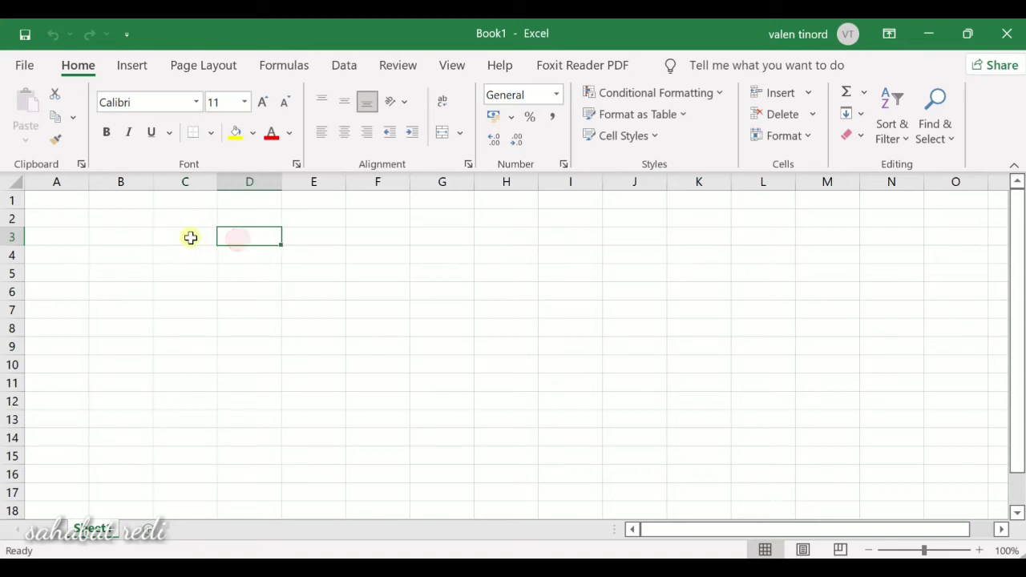
pyautogui.click(187, 235)
pyautogui.moveTo(186, 236); pyautogui.dragTo(271, 268)
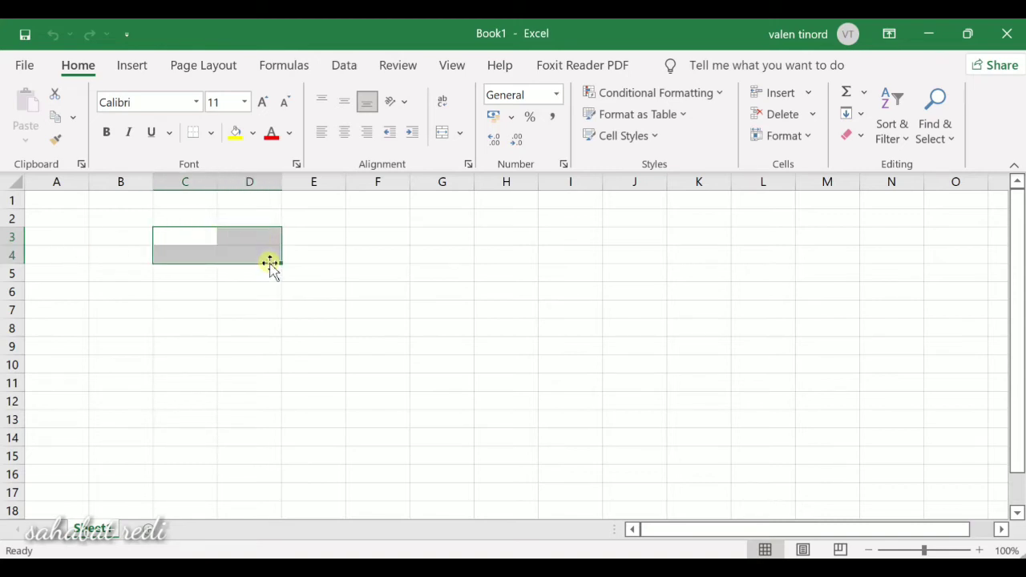
pyautogui.click(231, 274)
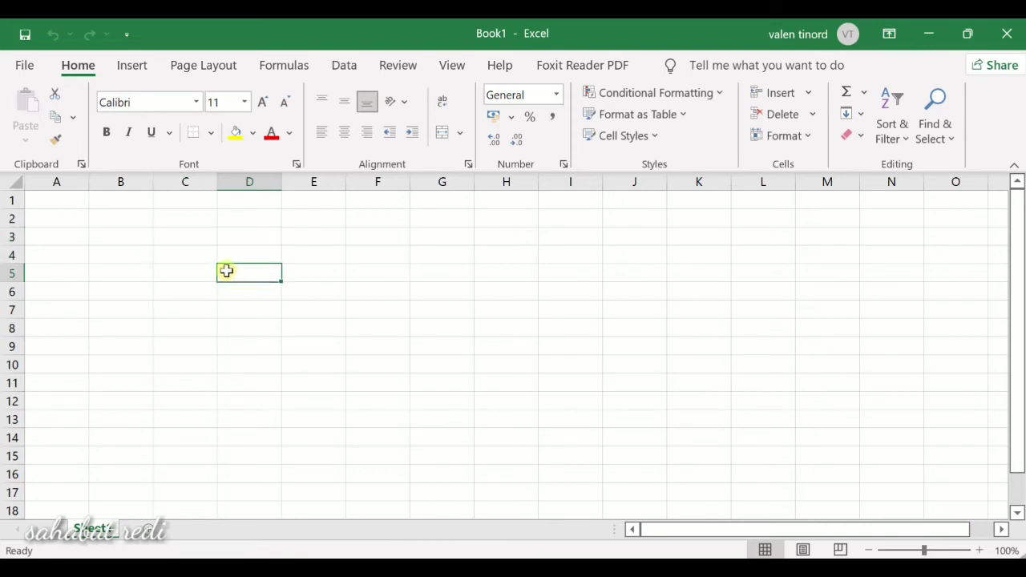
# Select the entire columns A, B, C, D and E one after another
pyautogui.click(68, 176)
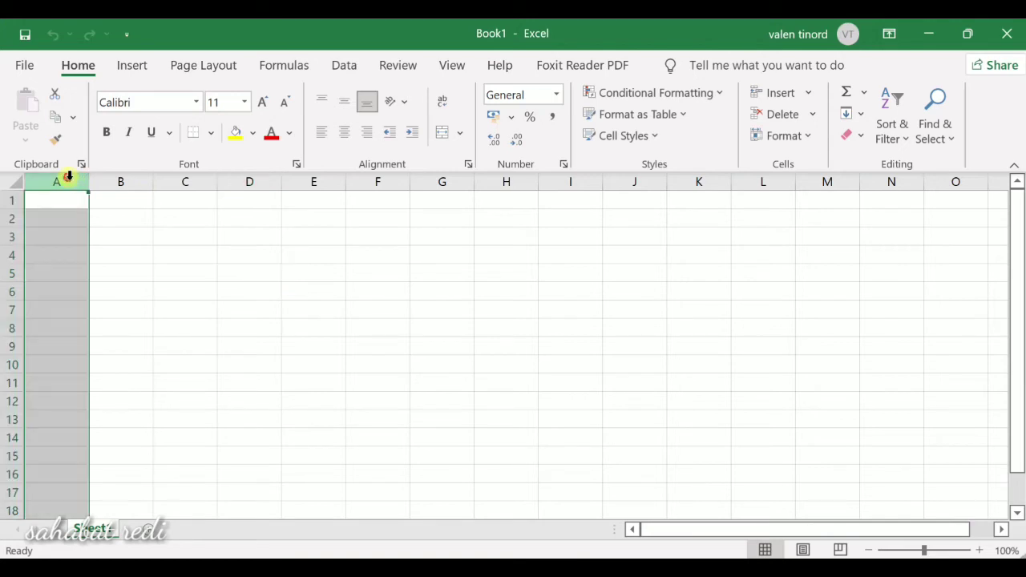
pyautogui.click(122, 181)
pyautogui.click(183, 181)
pyautogui.click(248, 182)
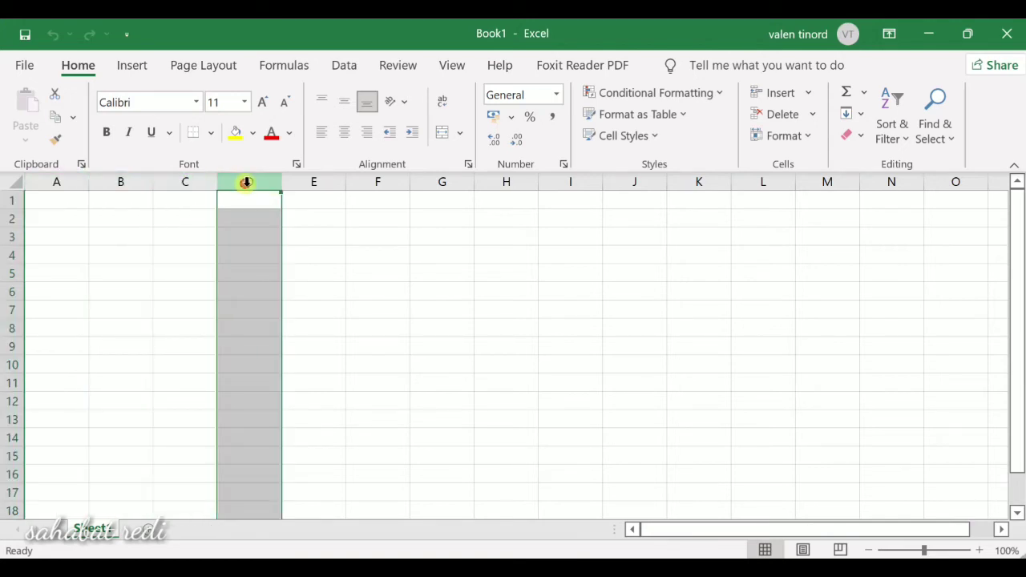
pyautogui.click(312, 182)
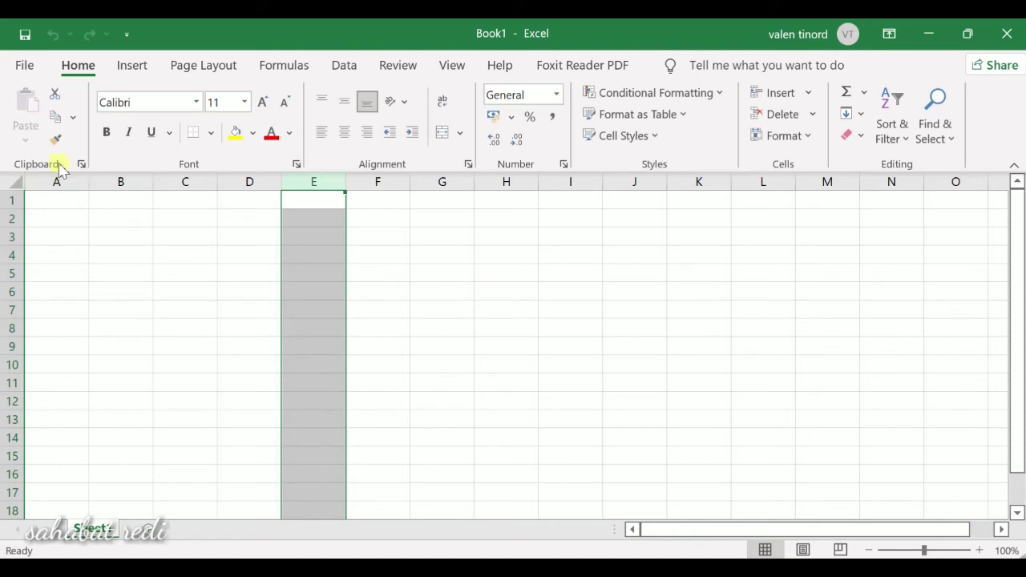
# Select the entire rows 1, 2 and 3 one after another, finishing on cell B4
pyautogui.click(11, 201)
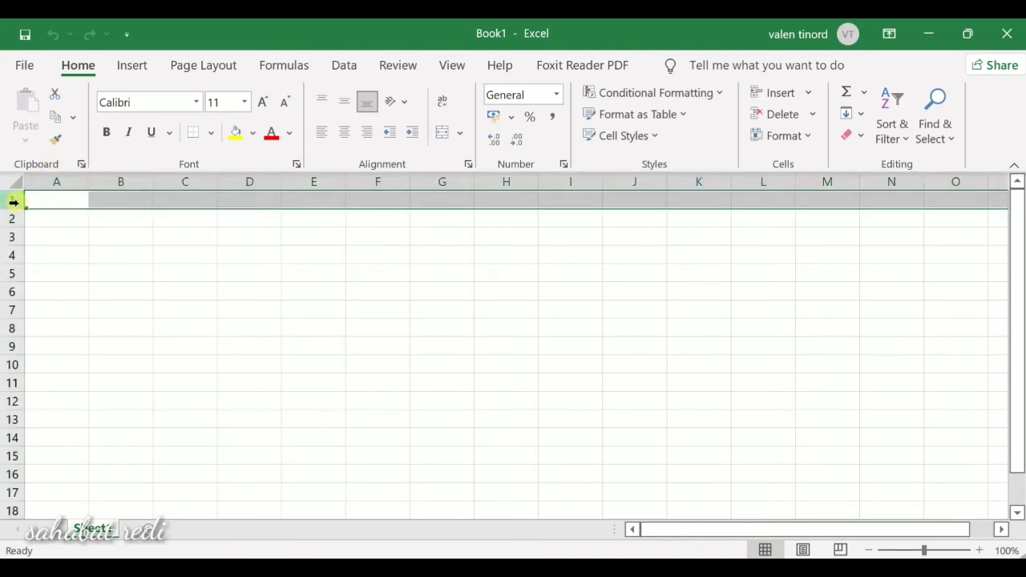
pyautogui.click(12, 218)
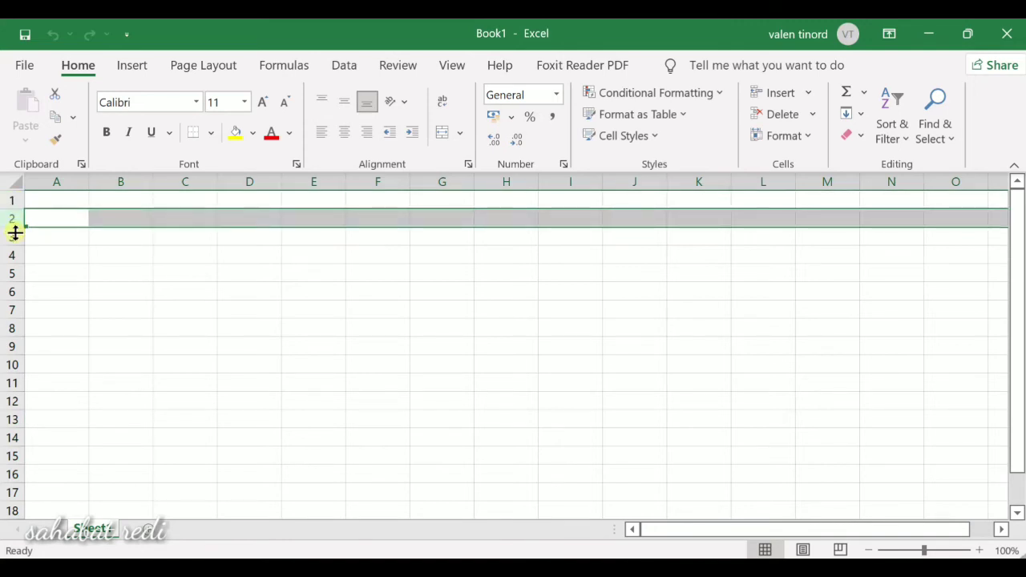
pyautogui.click(14, 235)
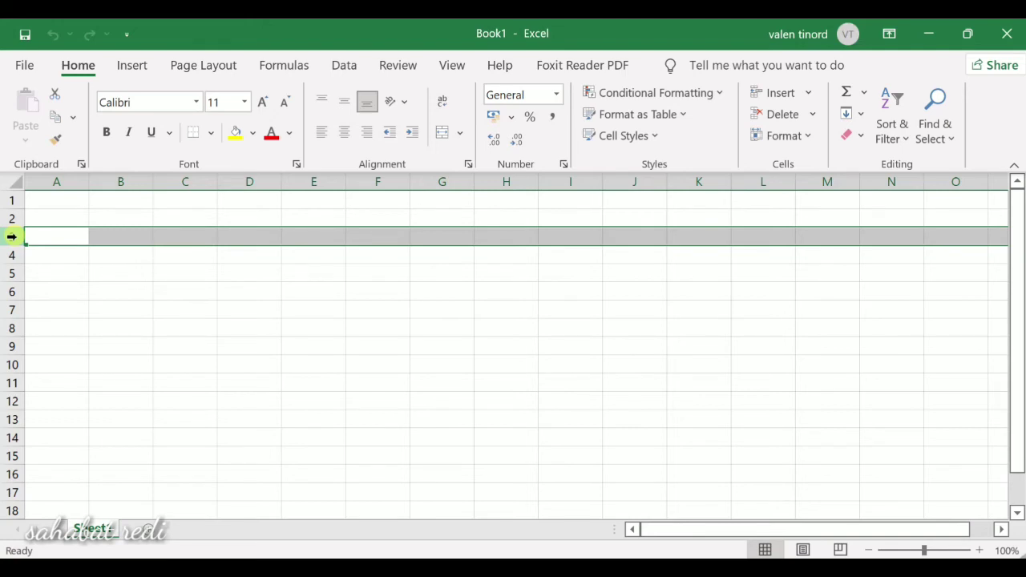
pyautogui.click(105, 253)
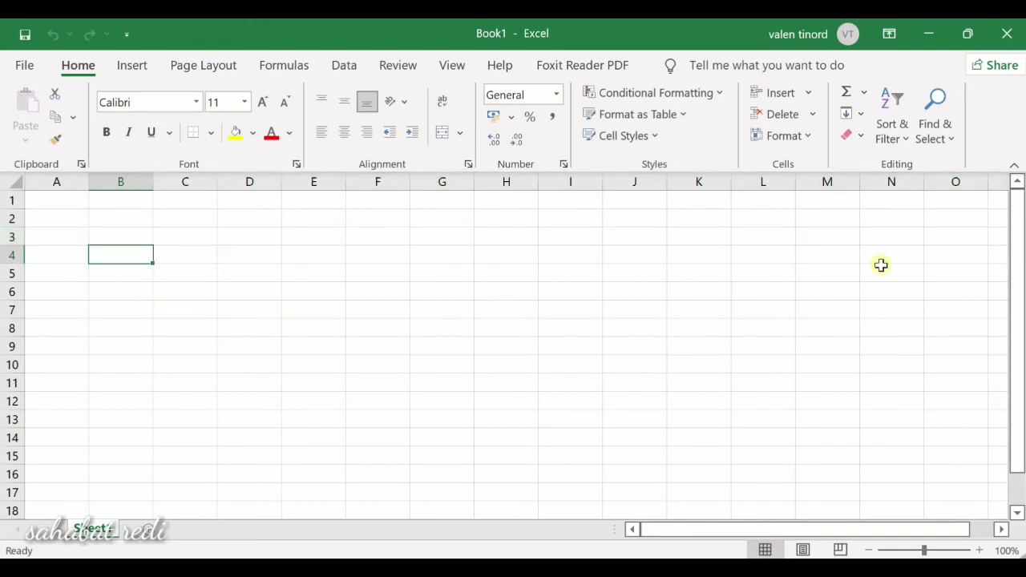
# Scroll the worksheet down, back up to row 1, and down again until row 3 is the first row shown
pyautogui.moveTo(1017, 211)
pyautogui.mouseDown()
pyautogui.moveTo(1018, 255)
pyautogui.moveTo(1019, 200)
pyautogui.moveTo(1019, 244)
pyautogui.moveTo(1021, 210)
pyautogui.moveTo(1018, 220)
pyautogui.mouseUp()
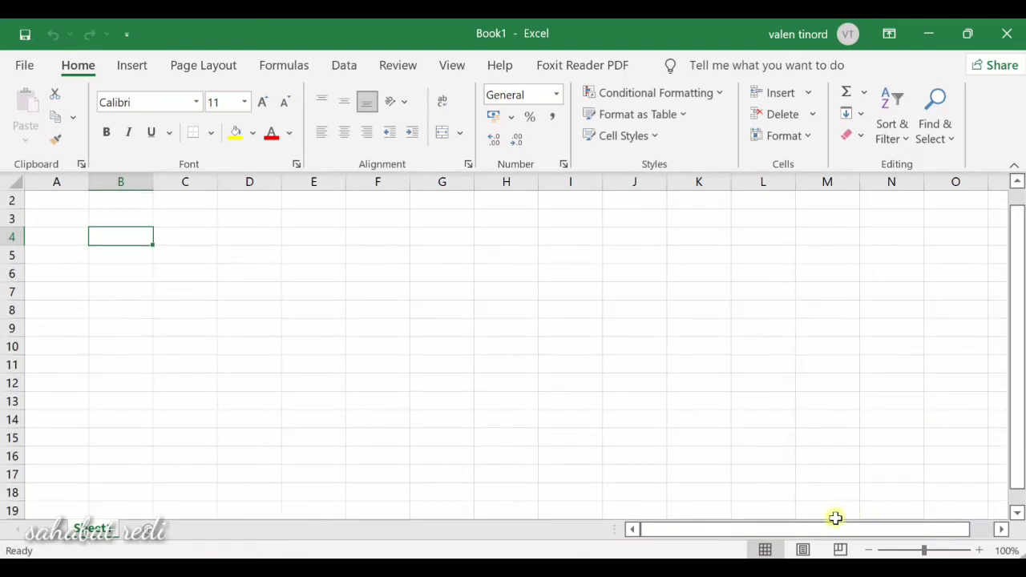
pyautogui.moveTo(821, 536); pyautogui.dragTo(801, 526)
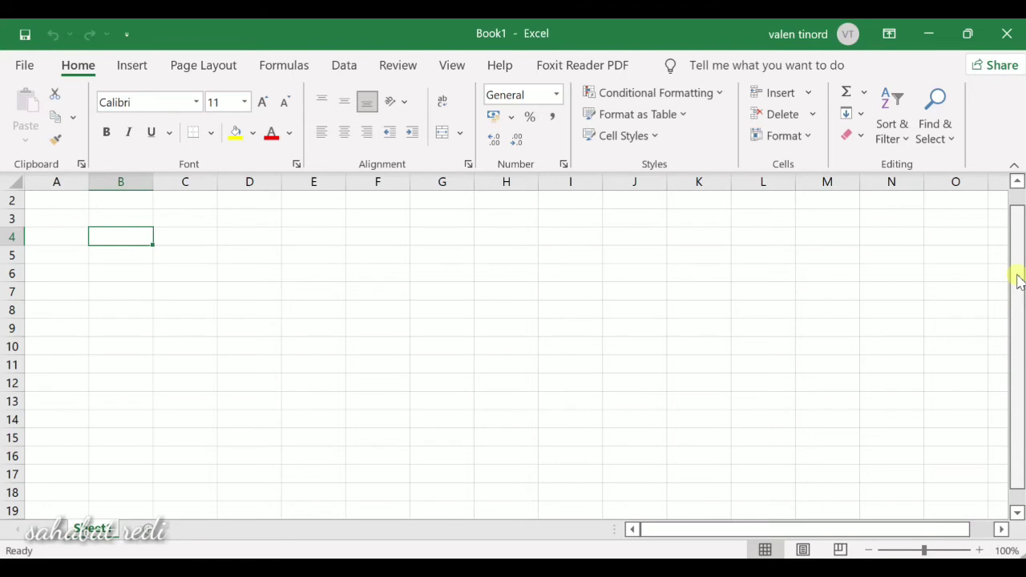
pyautogui.moveTo(1019, 280); pyautogui.dragTo(1020, 252)
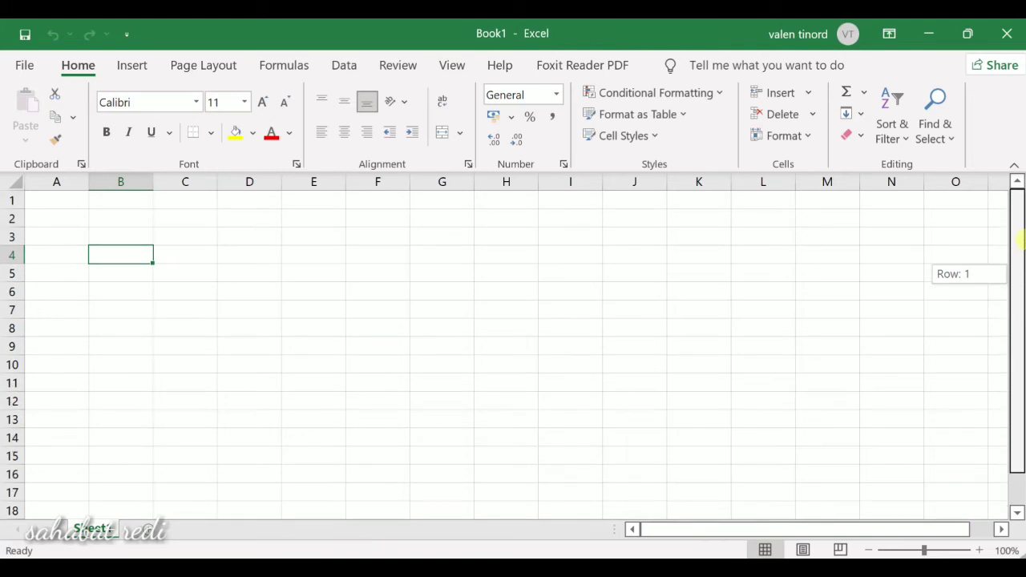
pyautogui.moveTo(1022, 242); pyautogui.dragTo(1021, 241)
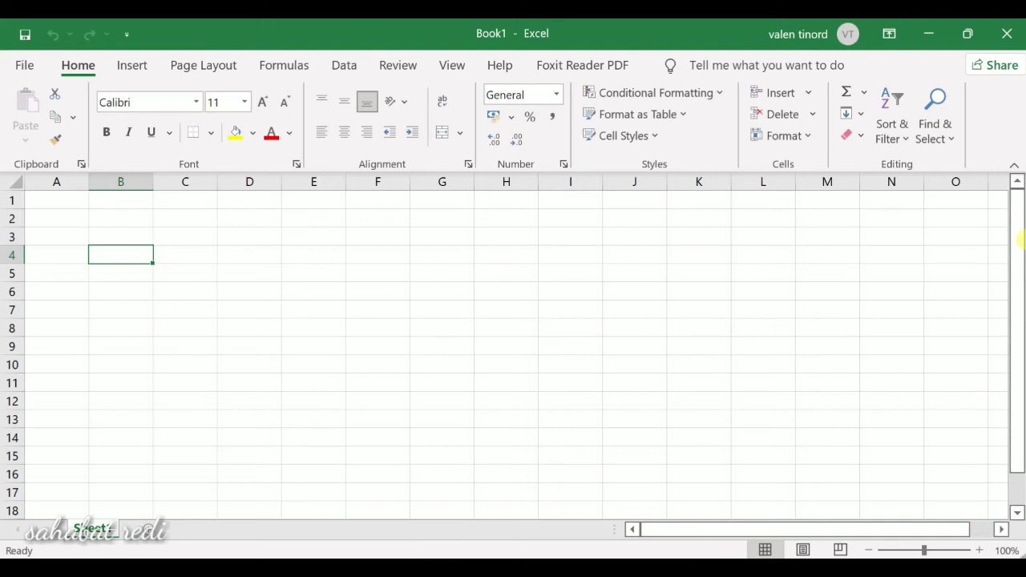
pyautogui.moveTo(1015, 222); pyautogui.dragTo(1018, 253)
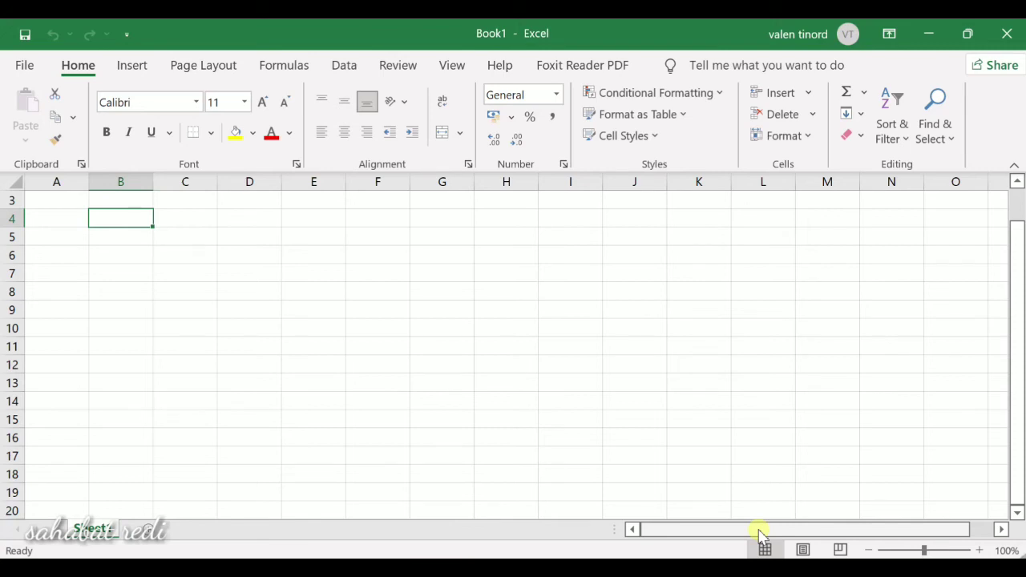
pyautogui.moveTo(760, 533); pyautogui.dragTo(719, 541)
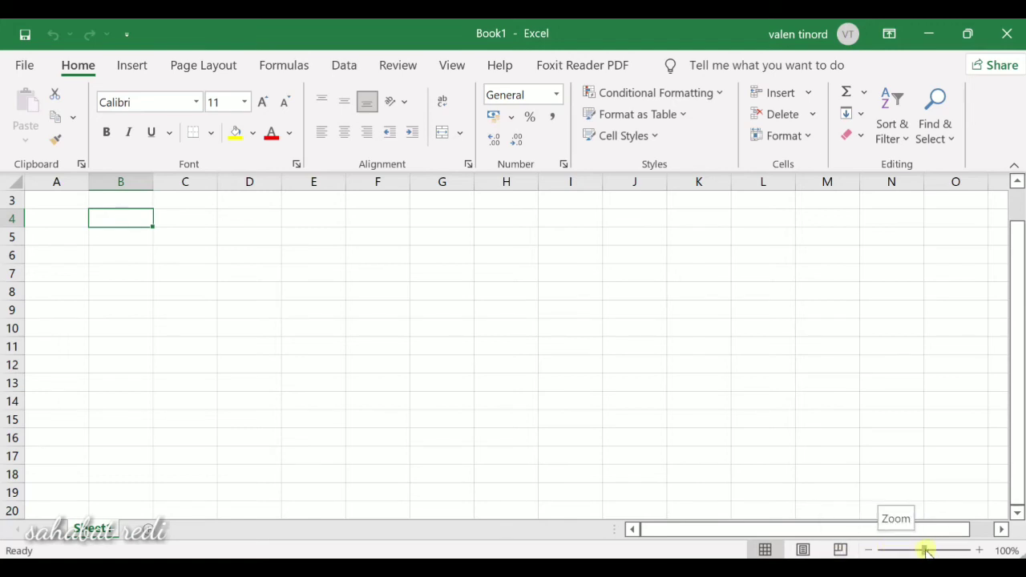
# Switch the worksheet to Page Layout view
pyautogui.click(802, 550)
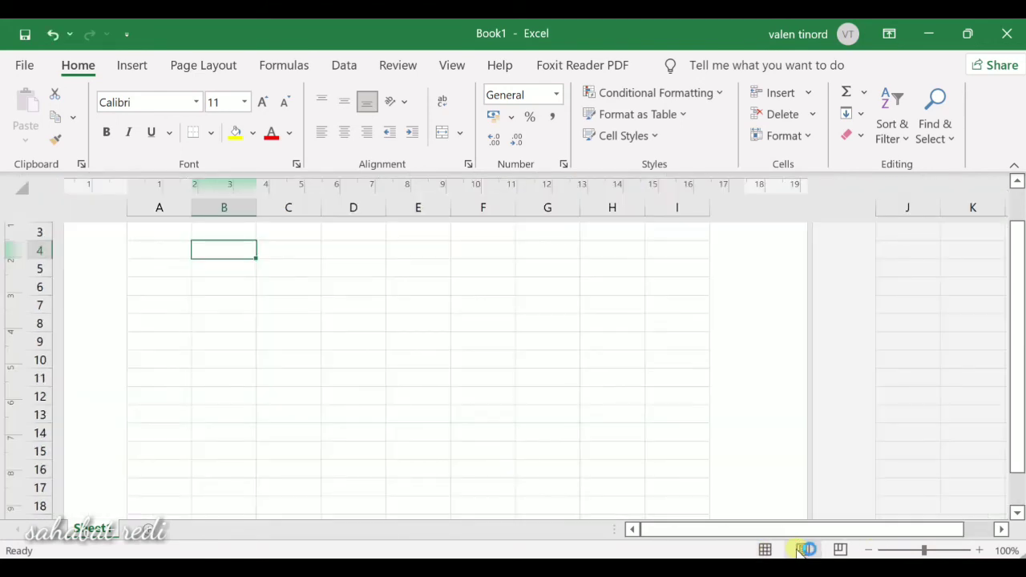
# Switch the worksheet to Page Break Preview and select the cell range G9:I14
pyautogui.click(839, 550)
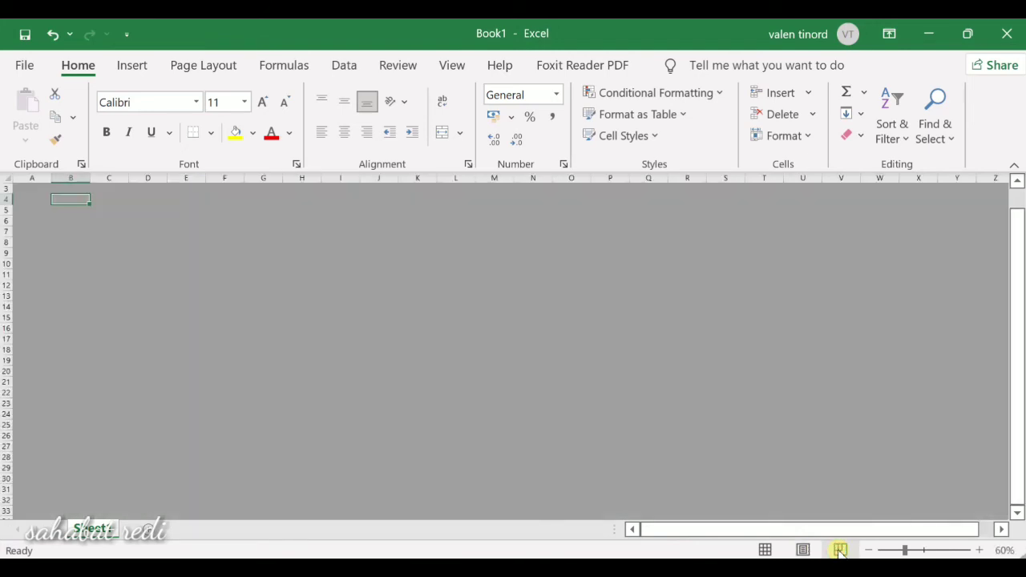
pyautogui.click(379, 331)
pyautogui.moveTo(259, 253); pyautogui.dragTo(358, 310)
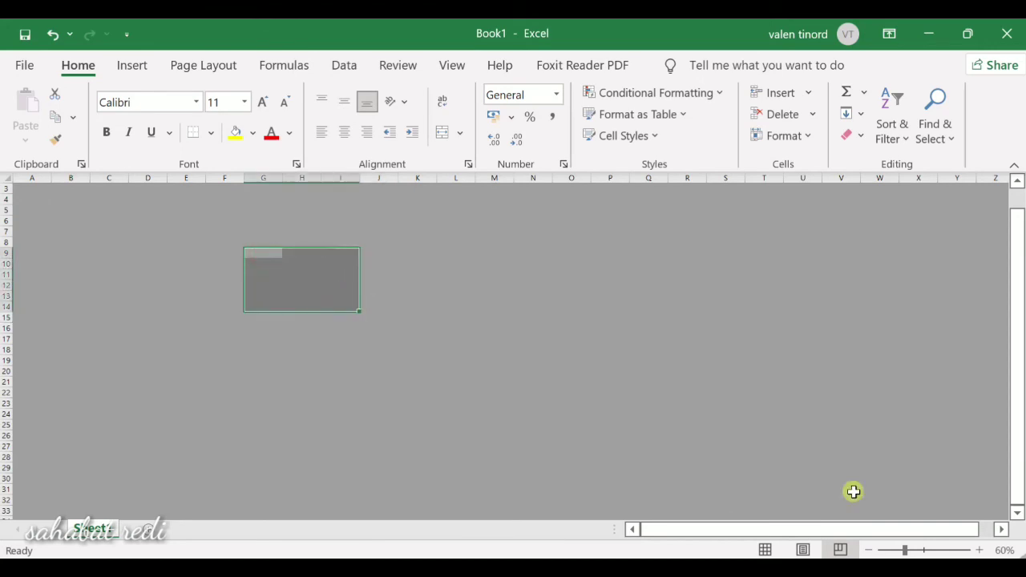
# Return the worksheet to Normal view and select cell M17
pyautogui.click(767, 550)
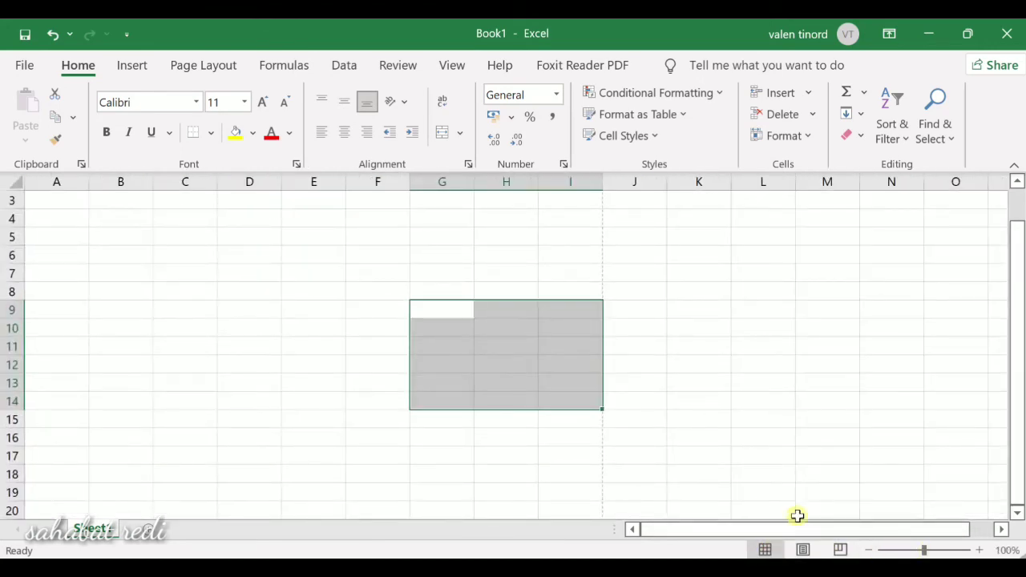
pyautogui.click(804, 457)
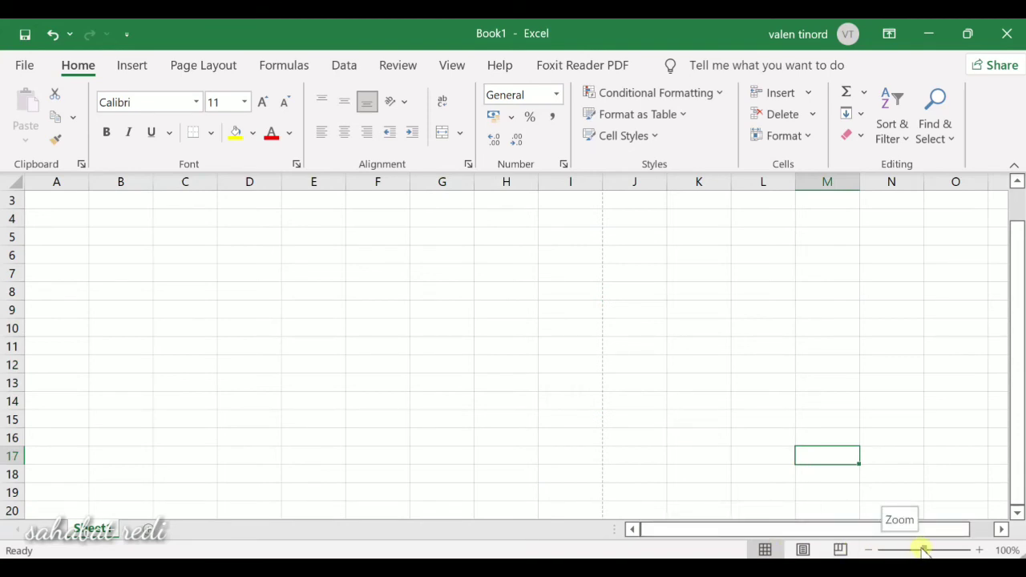
# Zoom the worksheet out to about 64%, then restore the zoom to 100%
pyautogui.moveTo(925, 550); pyautogui.dragTo(907, 550)
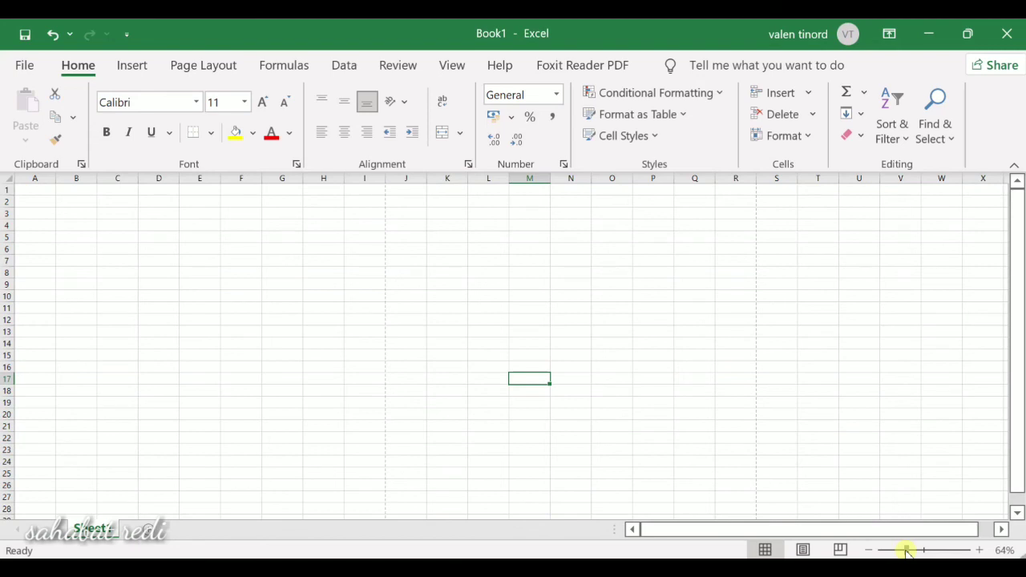
pyautogui.moveTo(906, 550); pyautogui.dragTo(925, 552)
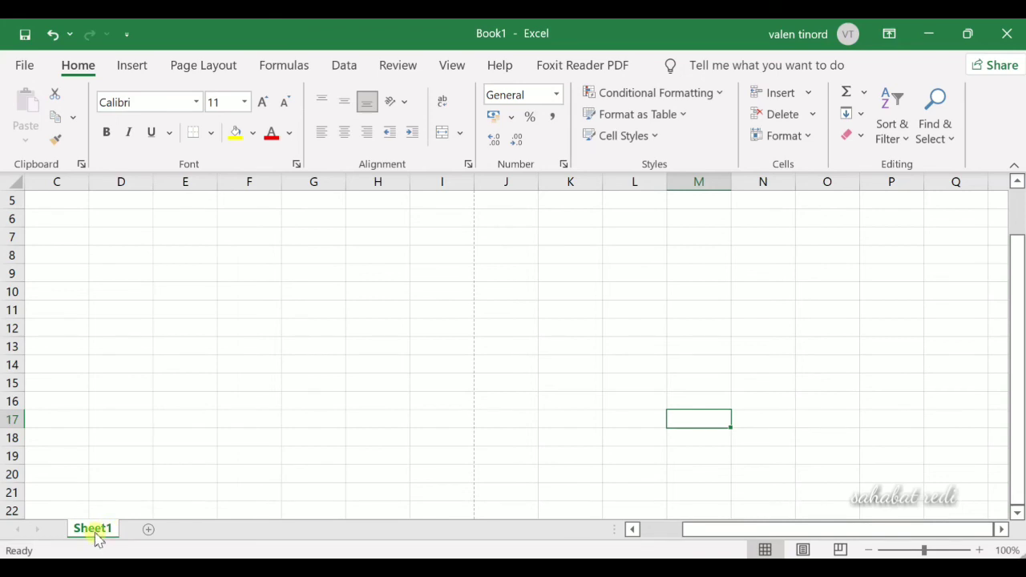
# Add a new worksheet after Sheet1 and switch back to Sheet1
pyautogui.click(149, 533)
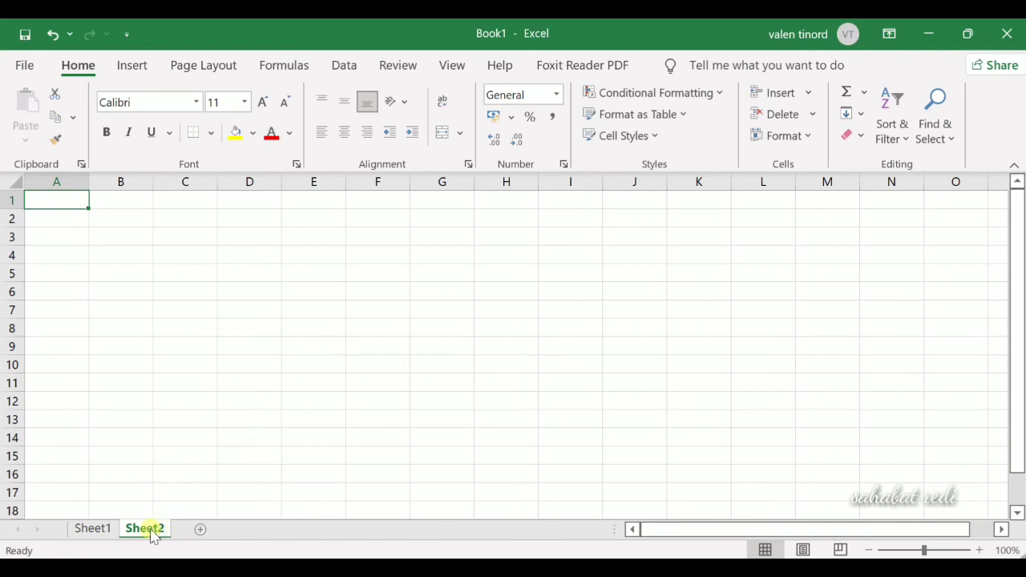
pyautogui.click(100, 530)
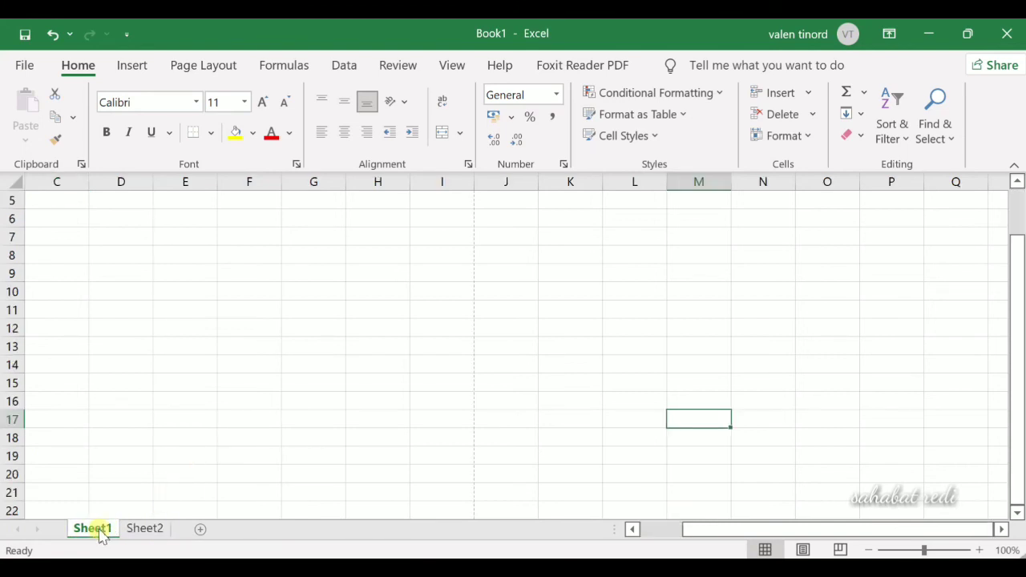